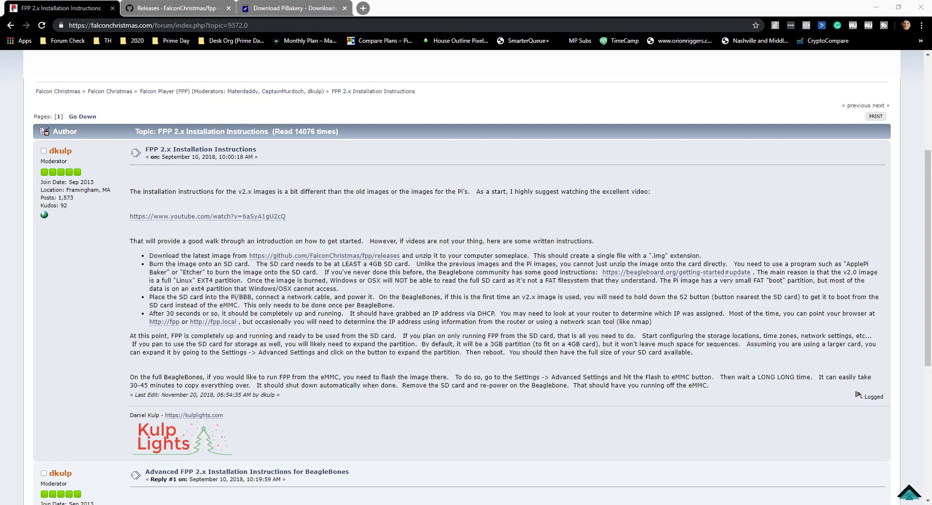
Step: Scroll the forum topic and highlight the first bullet about downloading the latest FPP image
{"action": "scroll", "coordinate": [284, 204], "scroll_direction": "up", "scroll_amount": 4}
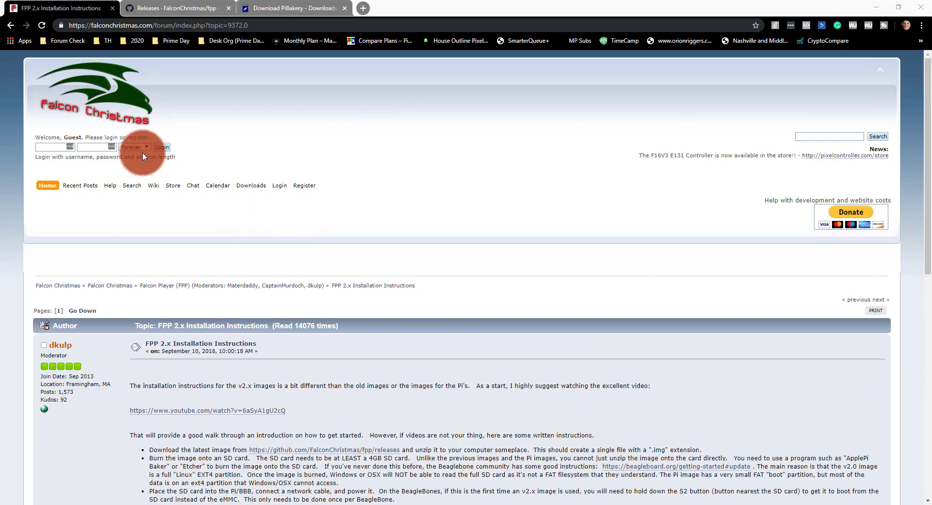
{"action": "scroll", "coordinate": [132, 115], "scroll_direction": "down", "scroll_amount": 4}
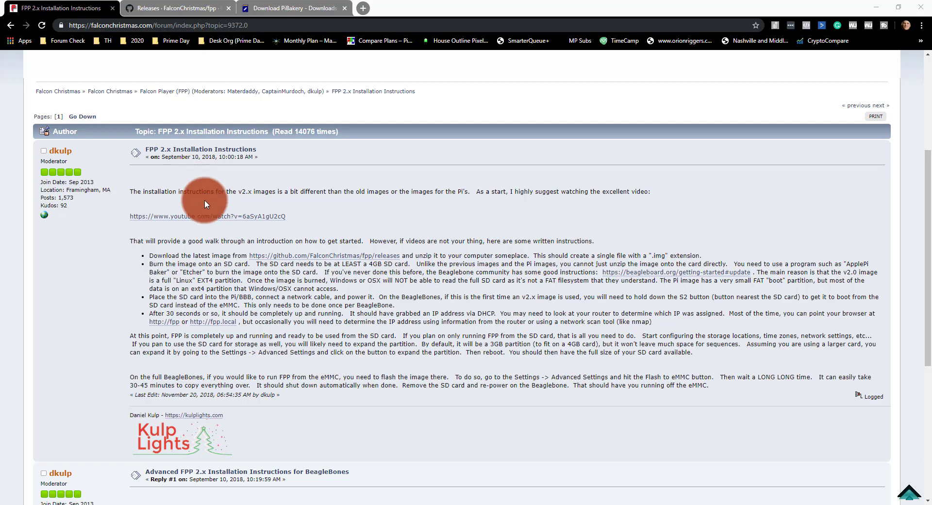
{"action": "scroll", "coordinate": [221, 194], "scroll_direction": "up", "scroll_amount": 5}
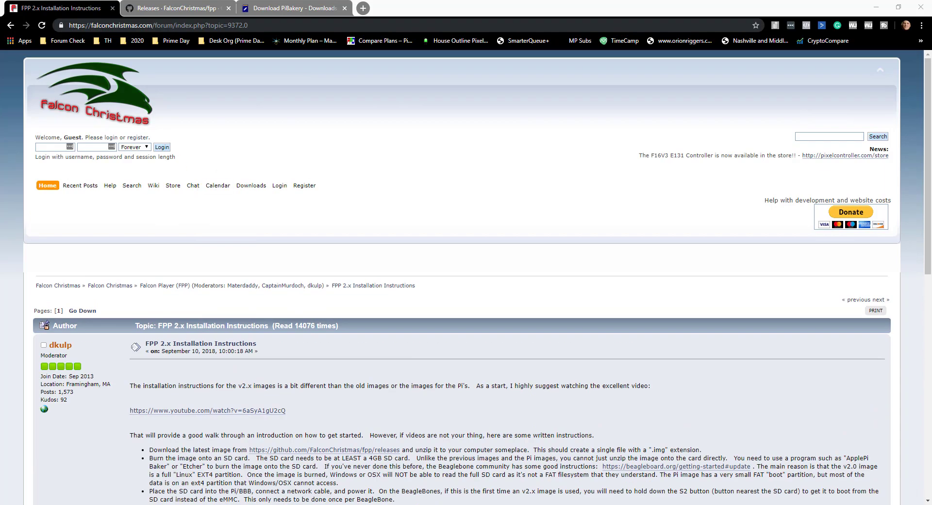
{"action": "scroll", "coordinate": [172, 240], "scroll_direction": "down", "scroll_amount": 1}
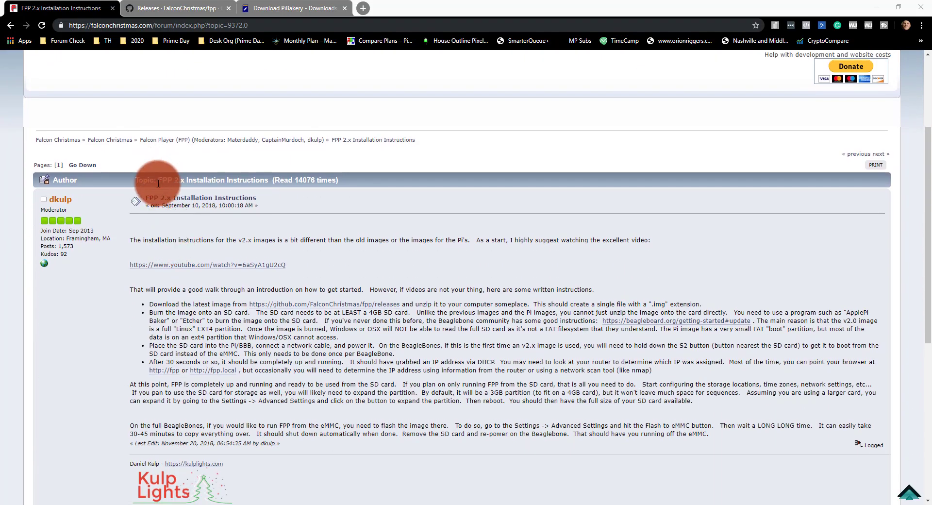
{"action": "left_click_drag", "start_coordinate": [155, 180], "coordinate": [320, 193]}
{"action": "scroll", "coordinate": [327, 188], "scroll_direction": "down", "scroll_amount": 2}
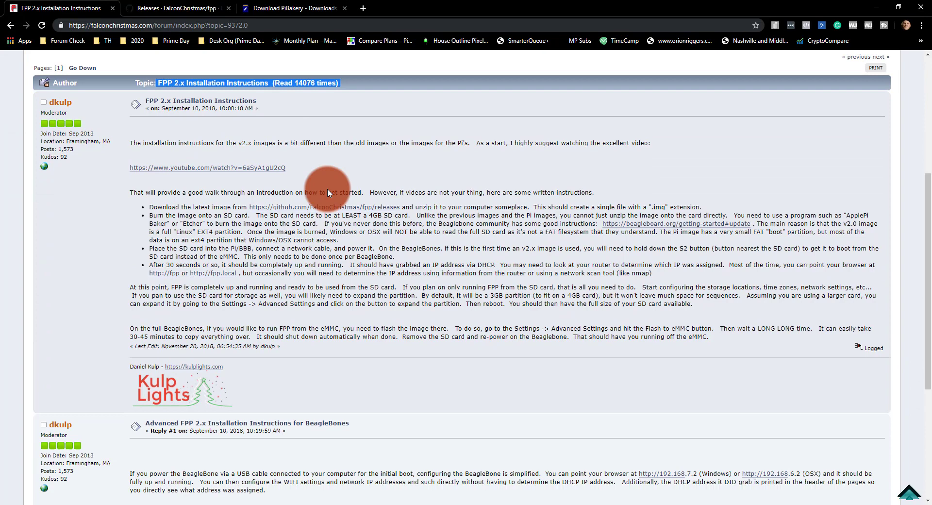
{"action": "left_click", "coordinate": [302, 82]}
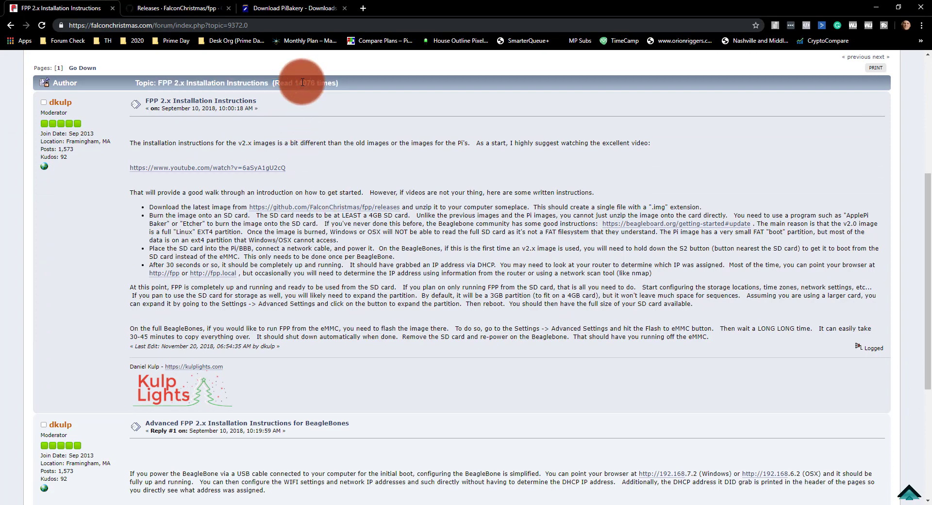
{"action": "left_click", "coordinate": [316, 185]}
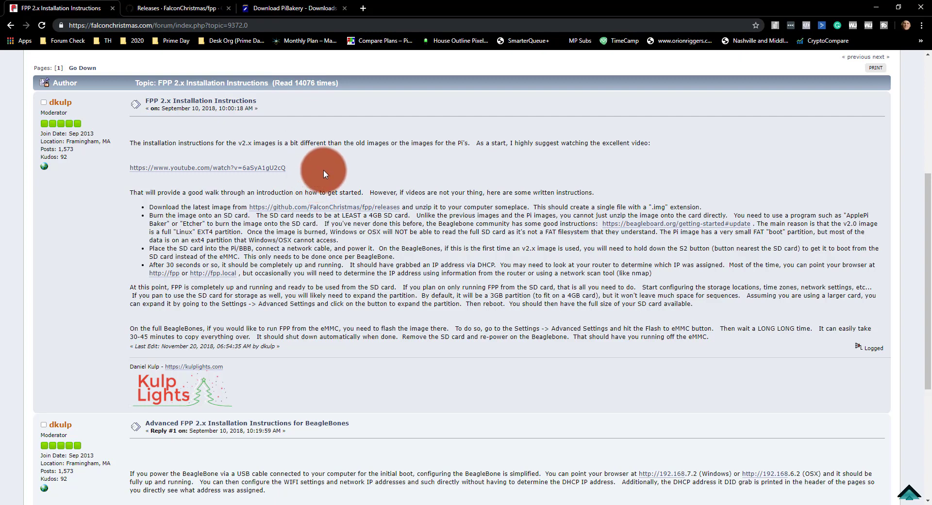
{"action": "triple_click", "coordinate": [199, 205]}
Step: Download FPP-v2.7.2-Pi.img.zip from the 2.7.2 release assets, then return to the forum instructions
{"action": "left_click", "coordinate": [160, 7]}
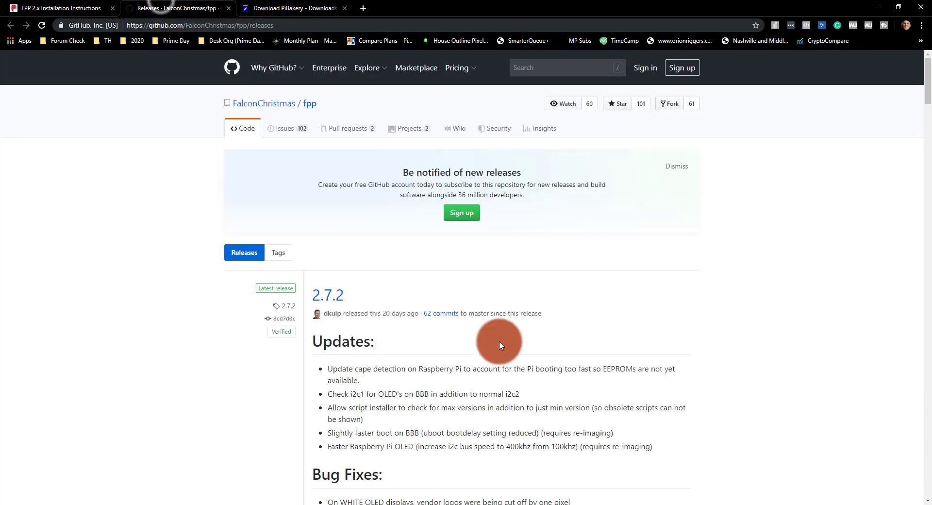
{"action": "scroll", "coordinate": [500, 341], "scroll_direction": "down", "scroll_amount": 7}
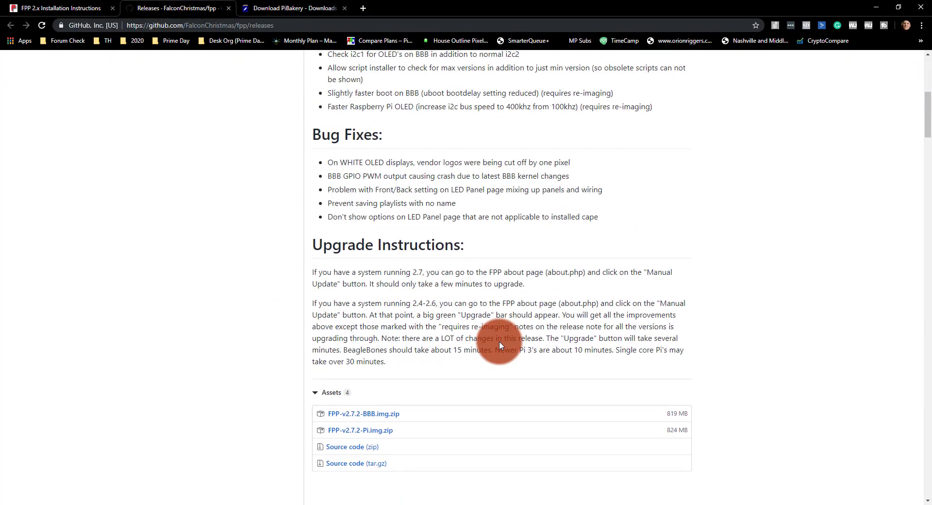
{"action": "scroll", "coordinate": [499, 341], "scroll_direction": "down", "scroll_amount": 1}
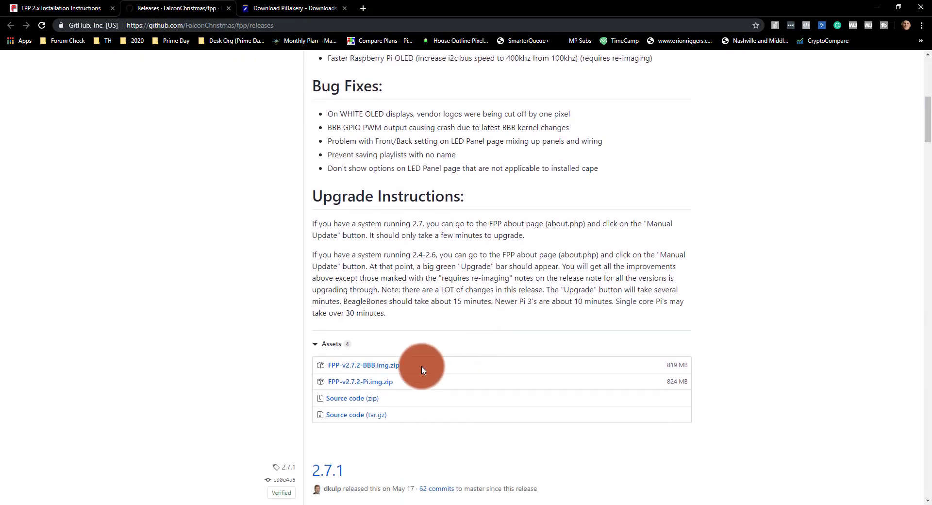
{"action": "left_click", "coordinate": [362, 385]}
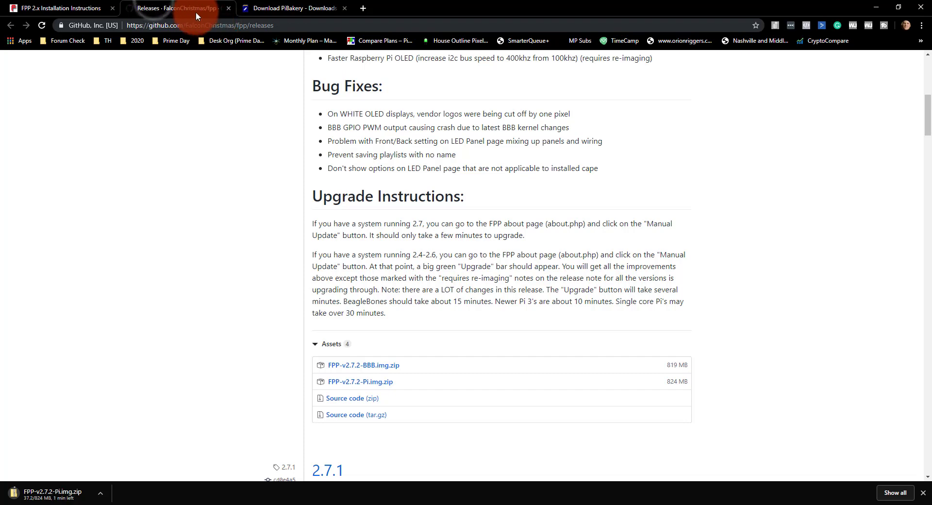
{"action": "left_click", "coordinate": [94, 6]}
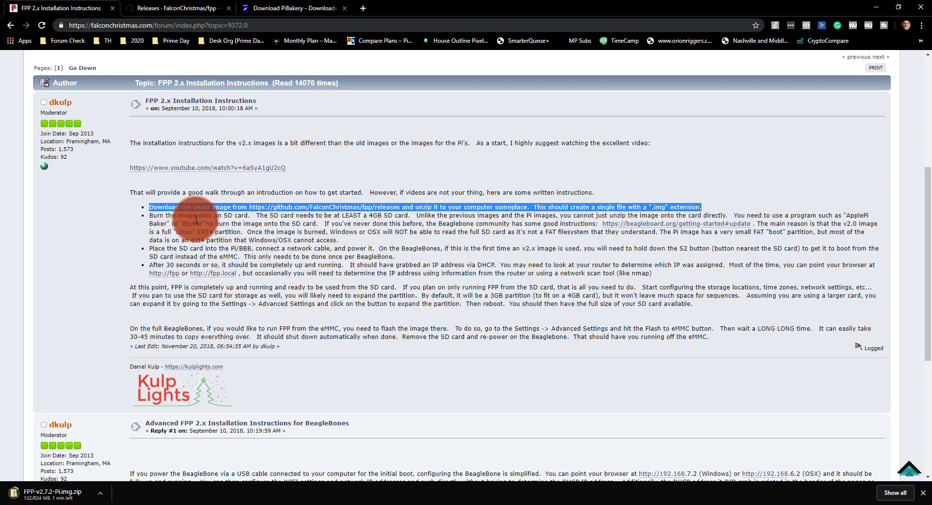
Step: Highlight the bullet about burning the image to an SD card, then bring up the PiBakery download page
{"action": "mouse_move", "coordinate": [149, 215]}
{"action": "left_mouse_down"}
{"action": "mouse_move", "coordinate": [277, 209]}
{"action": "mouse_move", "coordinate": [380, 232]}
{"action": "mouse_move", "coordinate": [576, 231]}
{"action": "mouse_move", "coordinate": [733, 194]}
{"action": "mouse_move", "coordinate": [838, 233]}
{"action": "mouse_move", "coordinate": [843, 225]}
{"action": "mouse_move", "coordinate": [391, 223]}
{"action": "mouse_move", "coordinate": [378, 240]}
{"action": "left_mouse_up"}
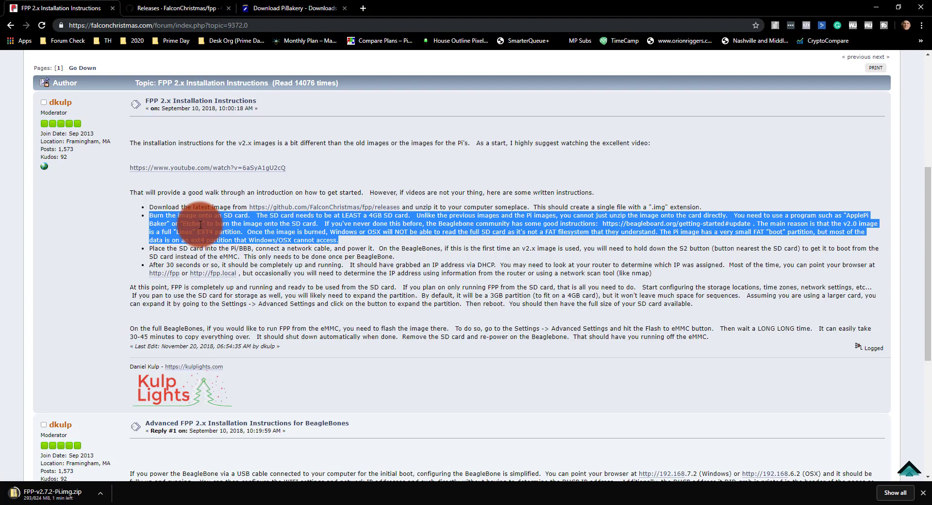
{"action": "key", "text": "ctrl+shift+Tab"}
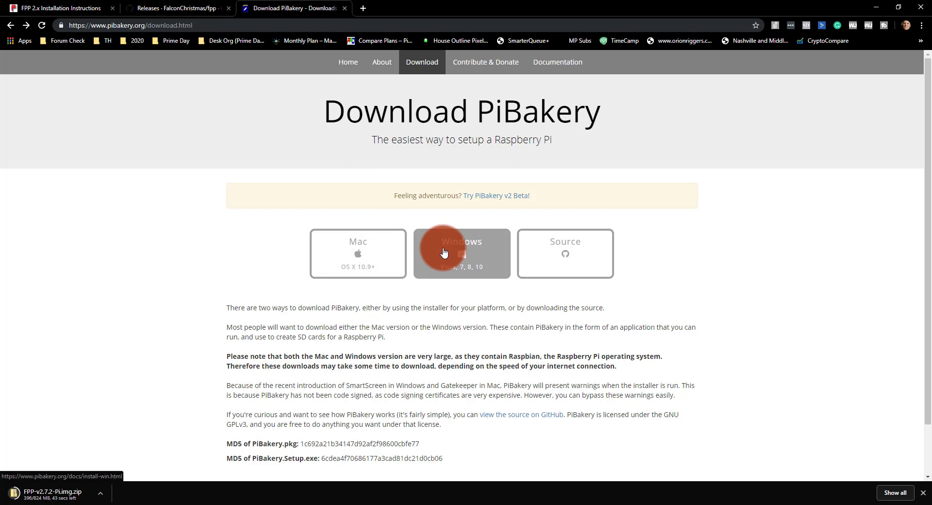
Step: Scroll down through the PiBakery download page
{"action": "scroll", "coordinate": [449, 302], "scroll_direction": "down", "scroll_amount": 1}
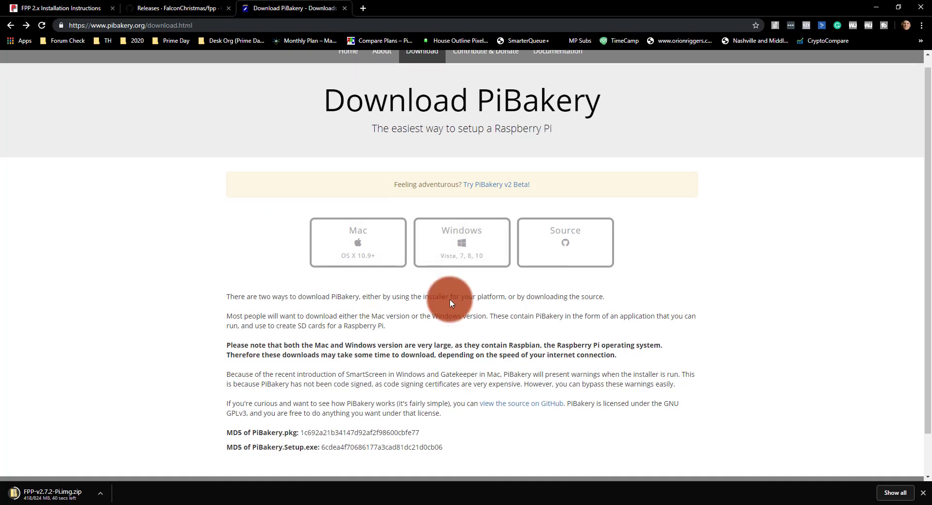
{"action": "scroll", "coordinate": [449, 302], "scroll_direction": "down", "scroll_amount": 1}
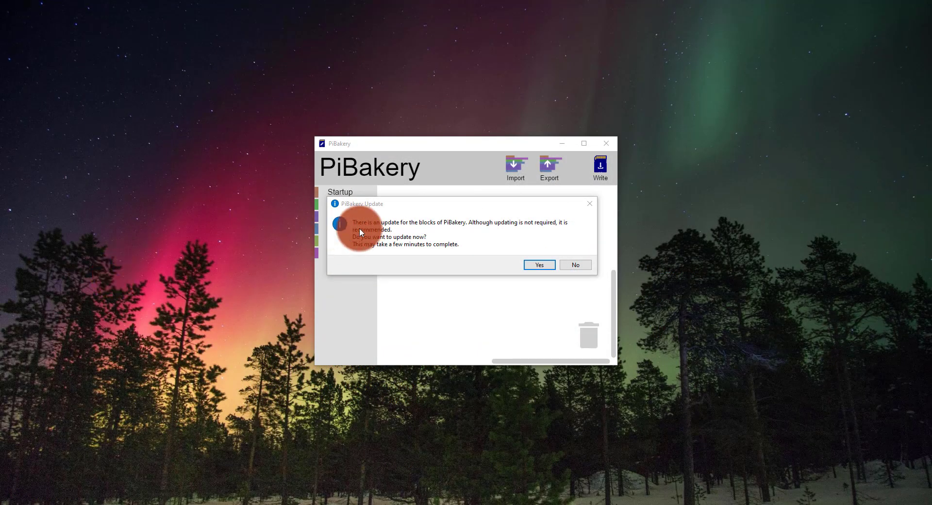
Step: Accept the optional PiBakery blocks update and dismiss the Update Successful message
{"action": "left_click_drag", "start_coordinate": [374, 202], "coordinate": [382, 217]}
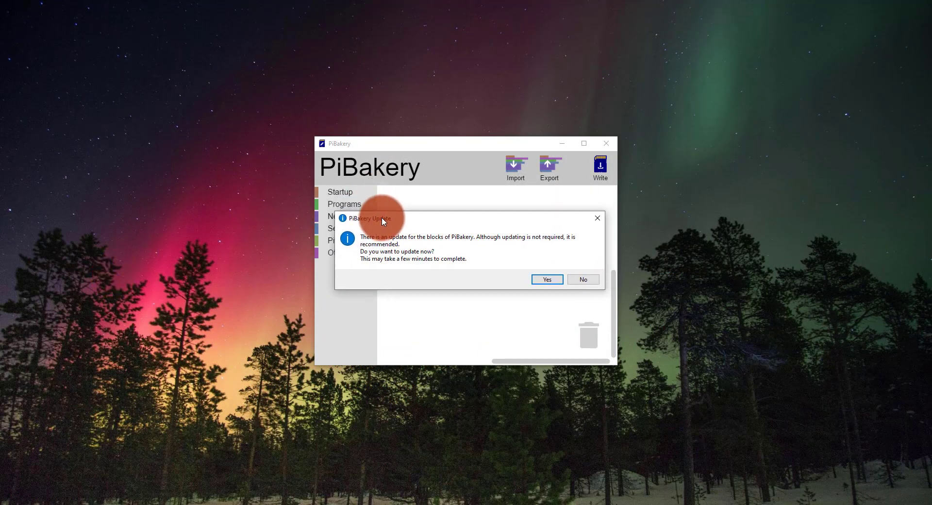
{"action": "left_click", "coordinate": [540, 280]}
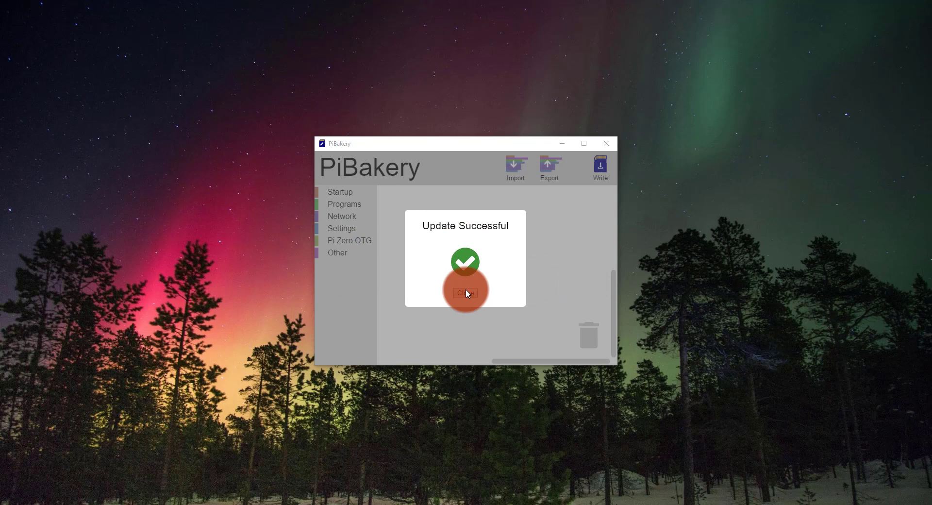
{"action": "left_click", "coordinate": [467, 294]}
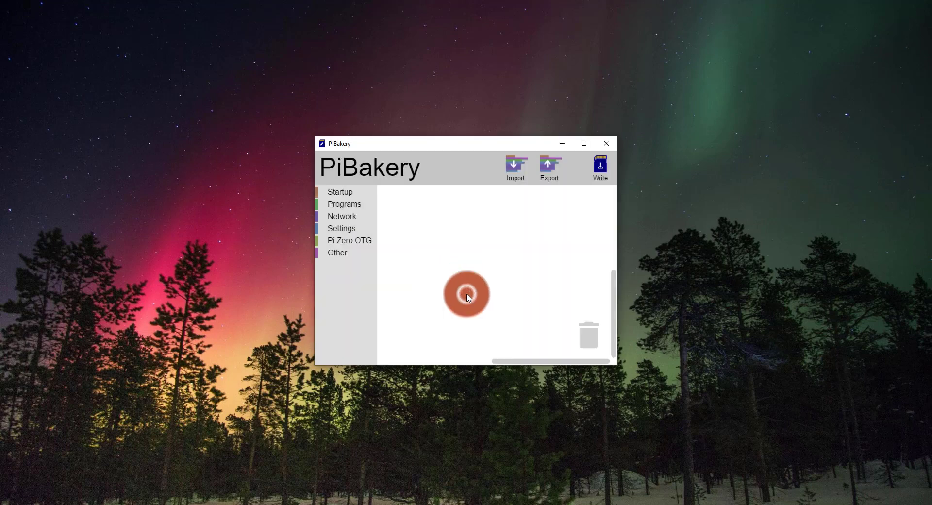
Step: Browse PiBakery's block categories and drag the Startup On First Boot block onto the workspace
{"action": "left_click", "coordinate": [338, 192]}
{"action": "left_click", "coordinate": [340, 204]}
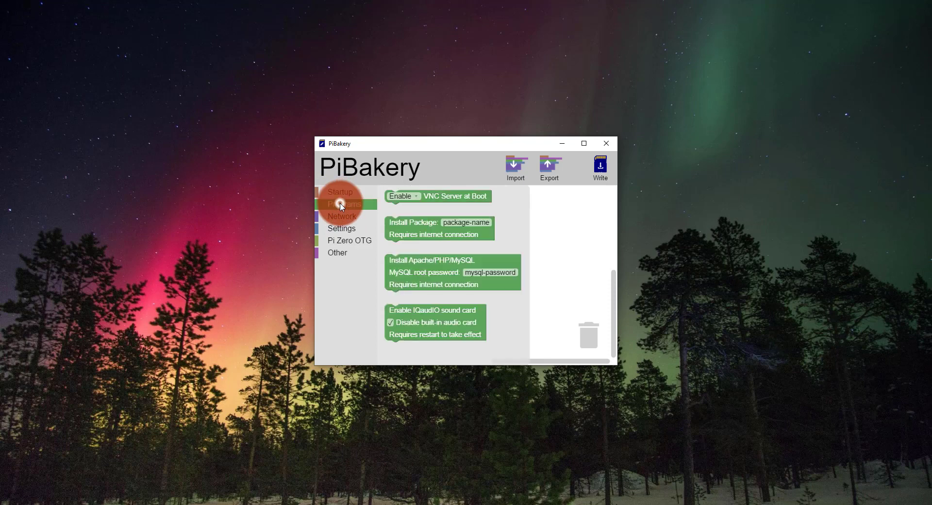
{"action": "left_click", "coordinate": [338, 217]}
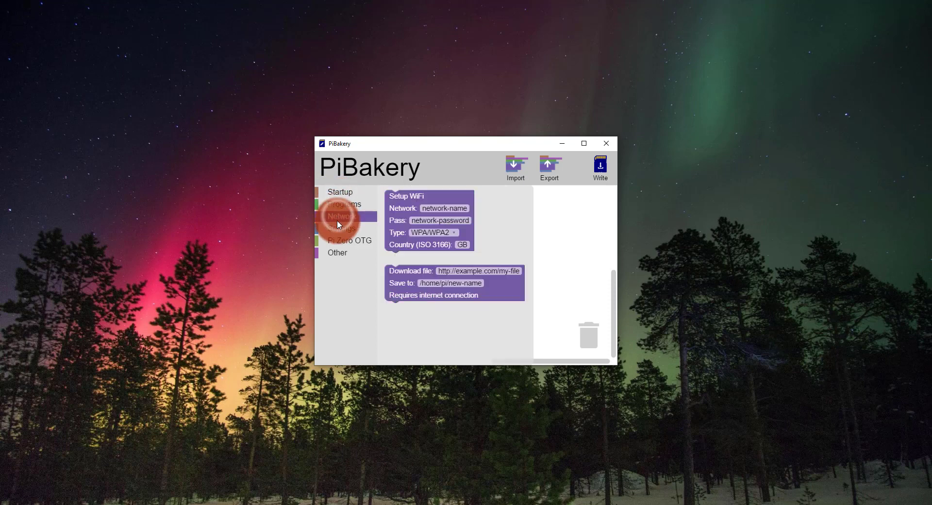
{"action": "left_click", "coordinate": [338, 232]}
{"action": "left_click", "coordinate": [339, 240]}
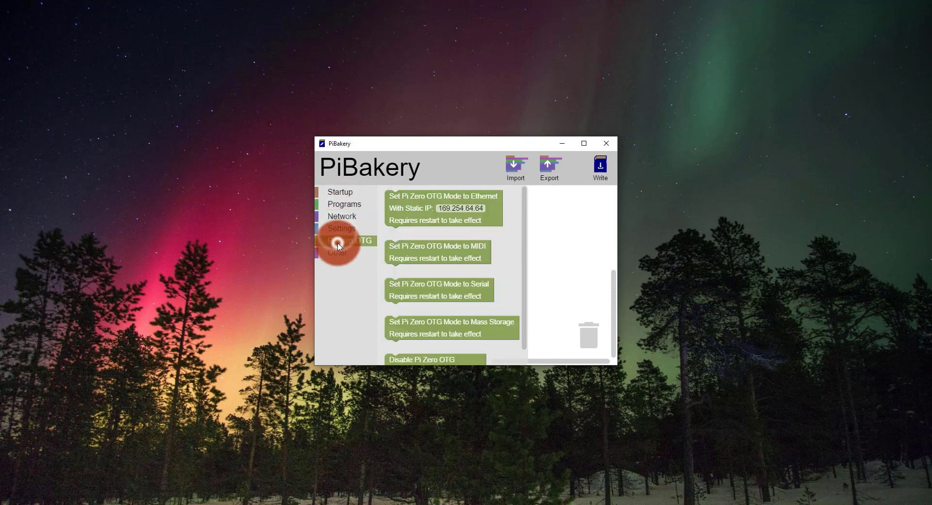
{"action": "left_click", "coordinate": [339, 255]}
{"action": "left_click", "coordinate": [340, 191]}
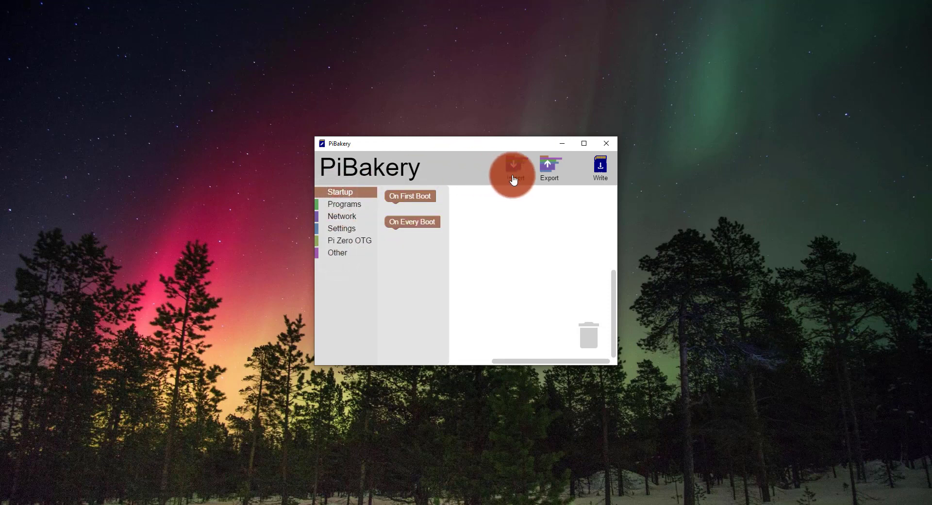
{"action": "left_click", "coordinate": [415, 197]}
{"action": "left_click_drag", "start_coordinate": [414, 196], "coordinate": [416, 194]}
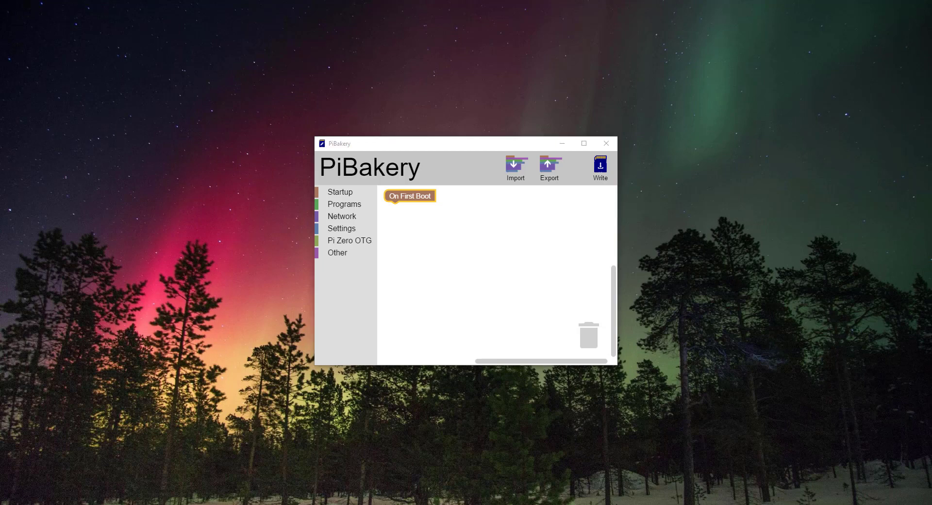
{"action": "left_click_drag", "start_coordinate": [406, 258], "coordinate": [421, 191]}
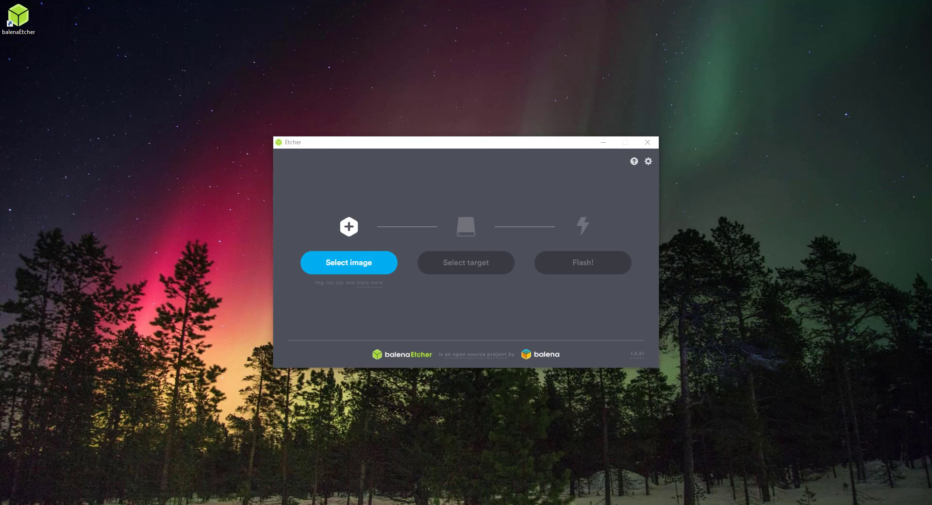
Step: Load FPP-v2.7.2-Pi.img.zip from the Downloads folder as the image to flash
{"action": "left_click", "coordinate": [362, 265]}
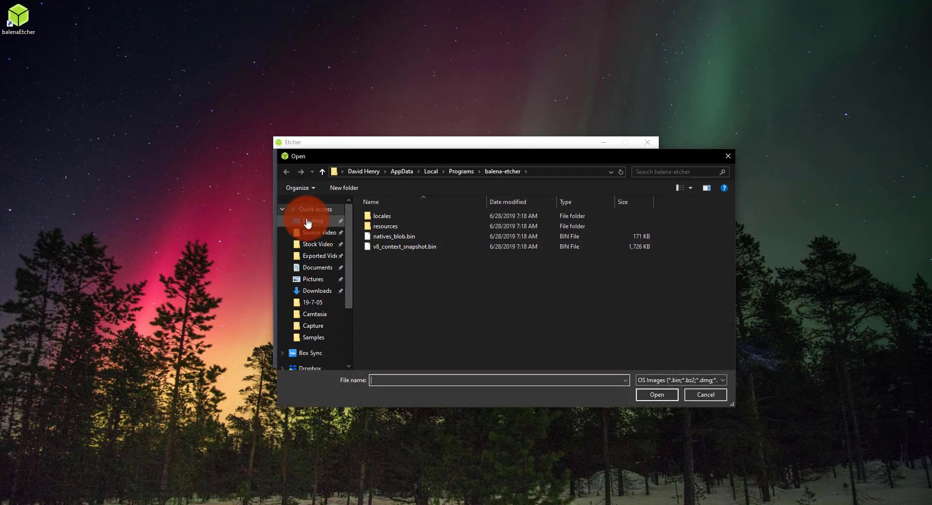
{"action": "left_click", "coordinate": [316, 290]}
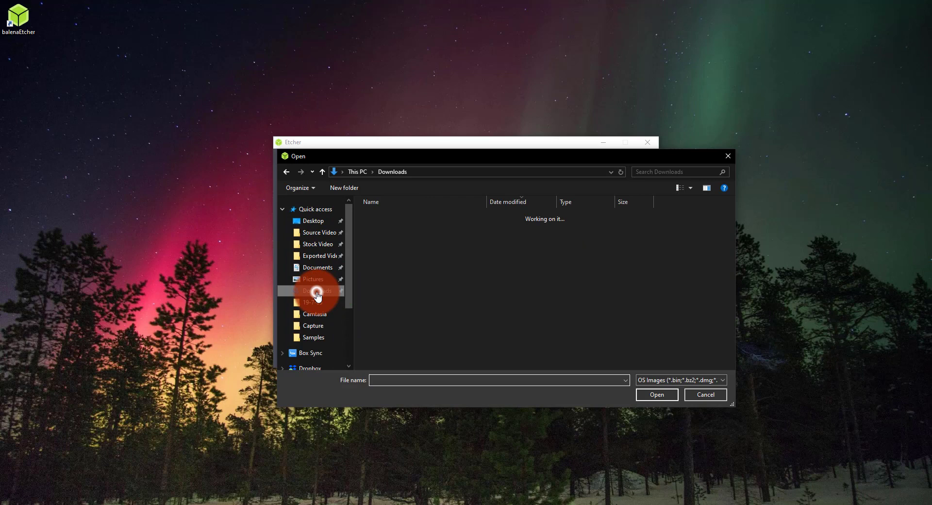
{"action": "double_click", "coordinate": [390, 230]}
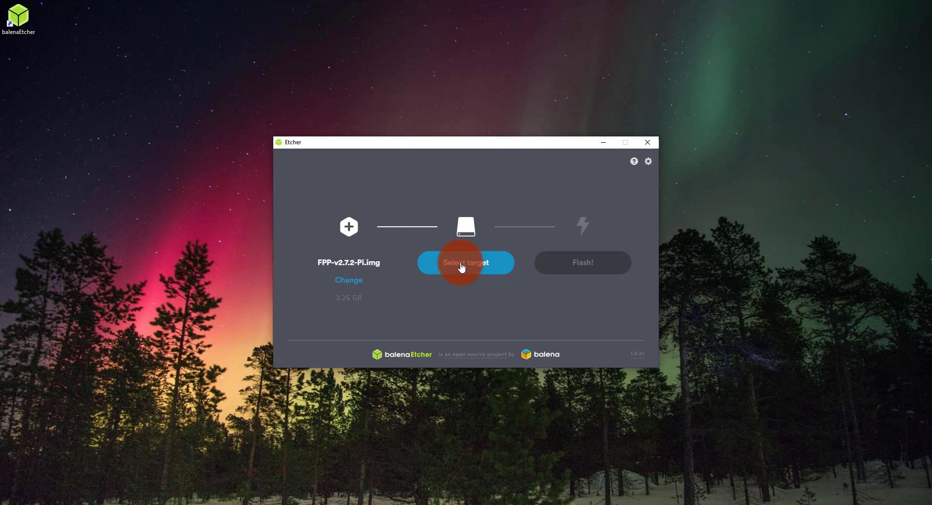
Step: Tick the 63.86 GB TS-RDF5 SD Transcend USB Device in the target drive list
{"action": "left_click", "coordinate": [461, 267]}
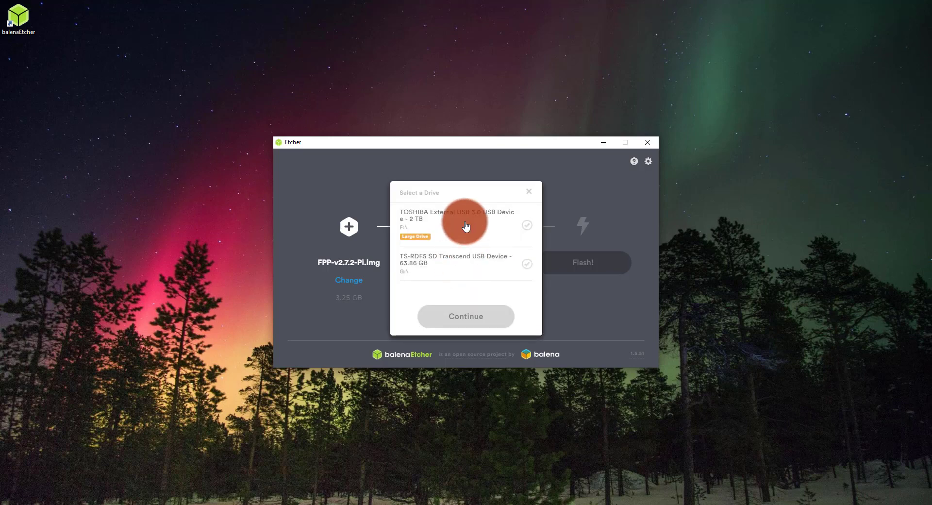
{"action": "left_click", "coordinate": [438, 266]}
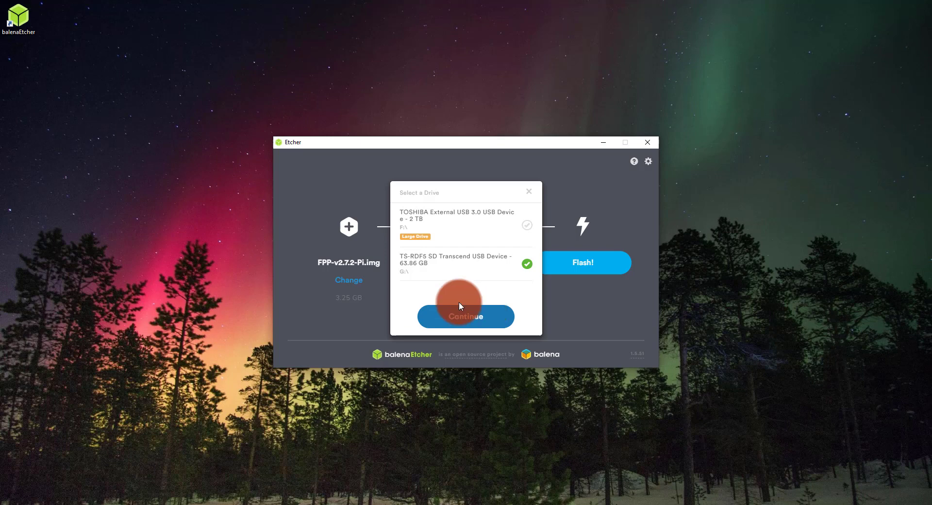
Step: Confirm the Transcend SD card as target and start flashing the FPP image
{"action": "left_click", "coordinate": [456, 318]}
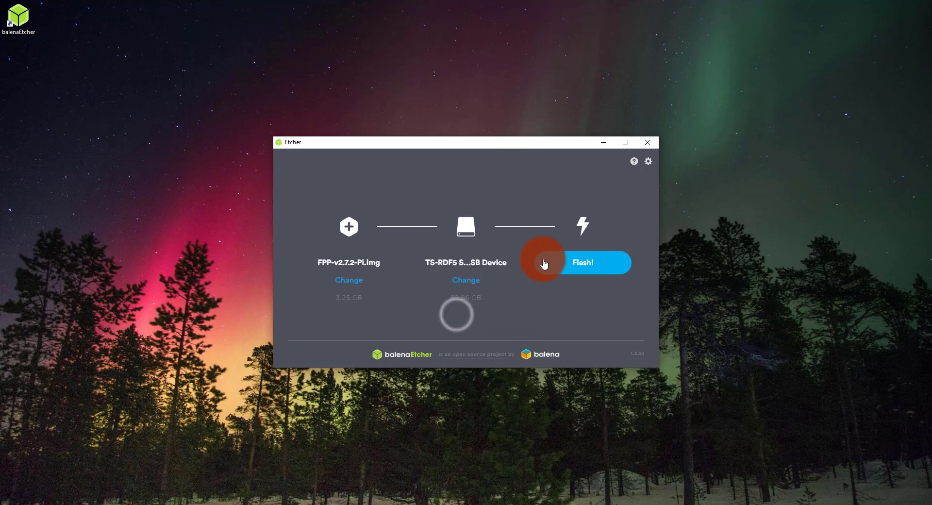
{"action": "left_click", "coordinate": [584, 265]}
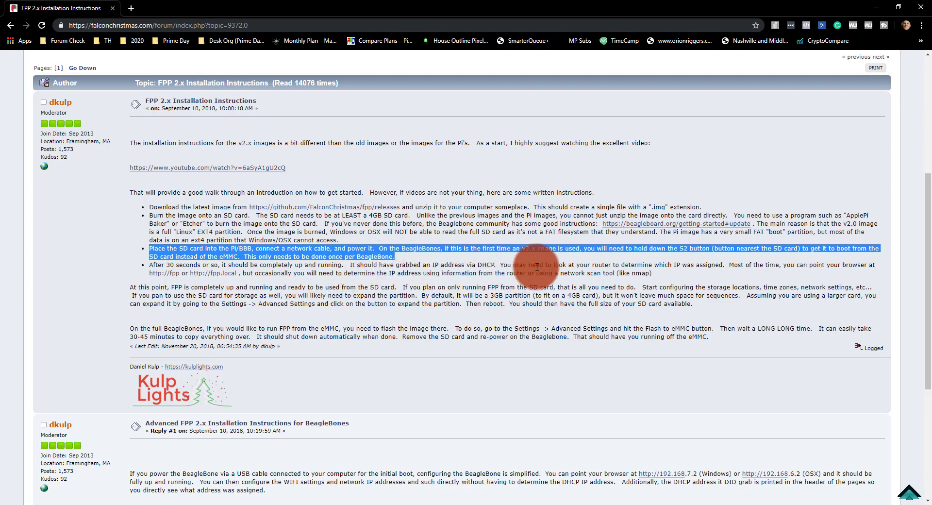
{"action": "left_click", "coordinate": [217, 315]}
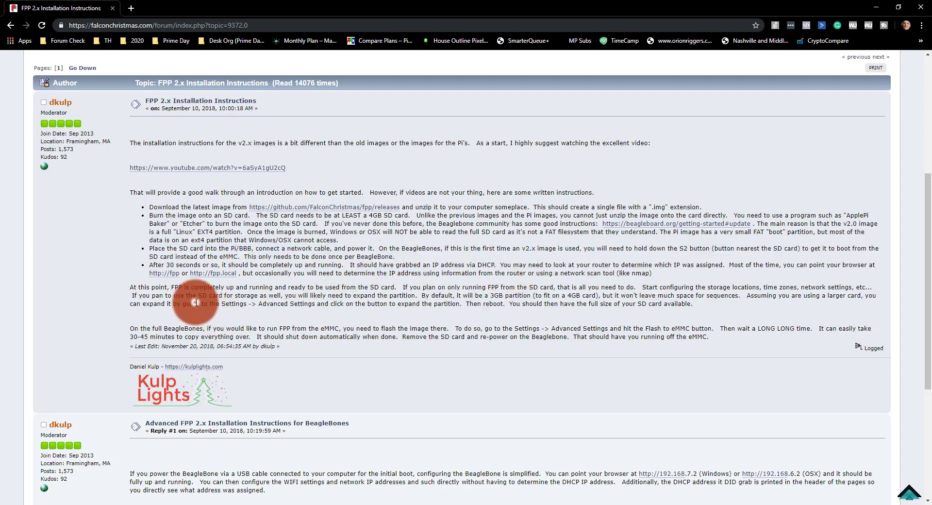
{"action": "middle_click", "coordinate": [168, 275]}
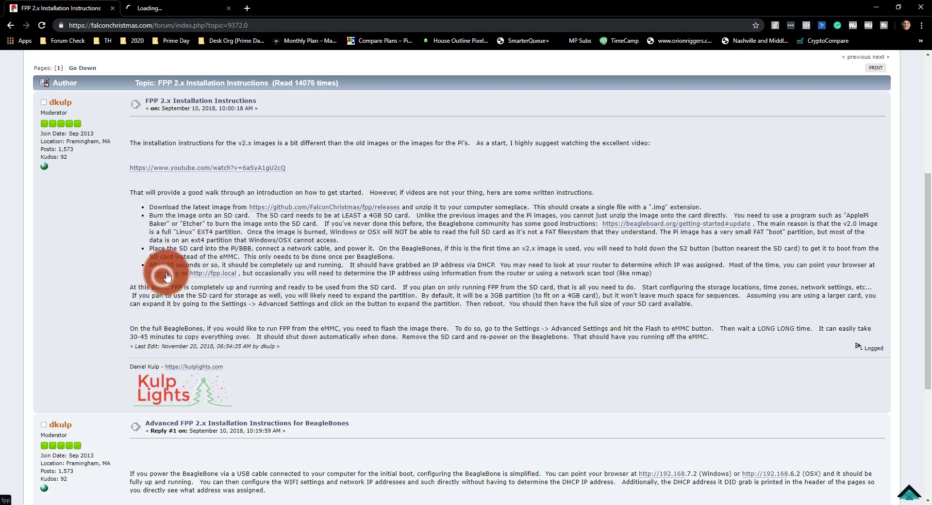
{"action": "middle_click", "coordinate": [204, 273]}
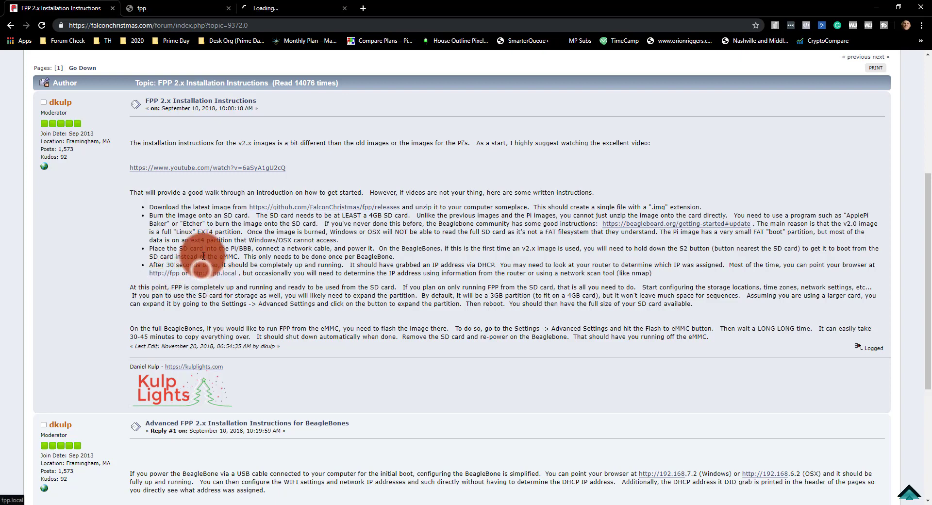
{"action": "left_click", "coordinate": [165, 8]}
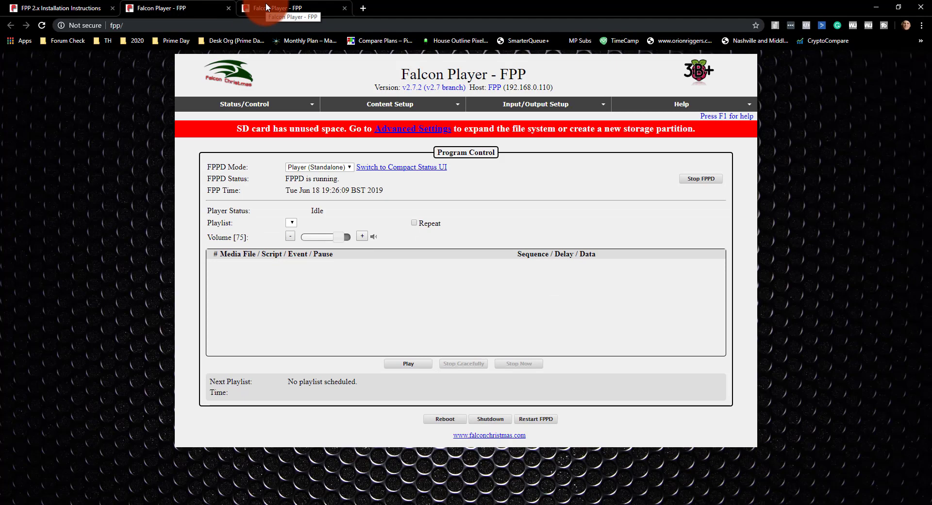
Step: Switch to the fpp.local tab to confirm it shows the same FPP status page
{"action": "left_click", "coordinate": [266, 7]}
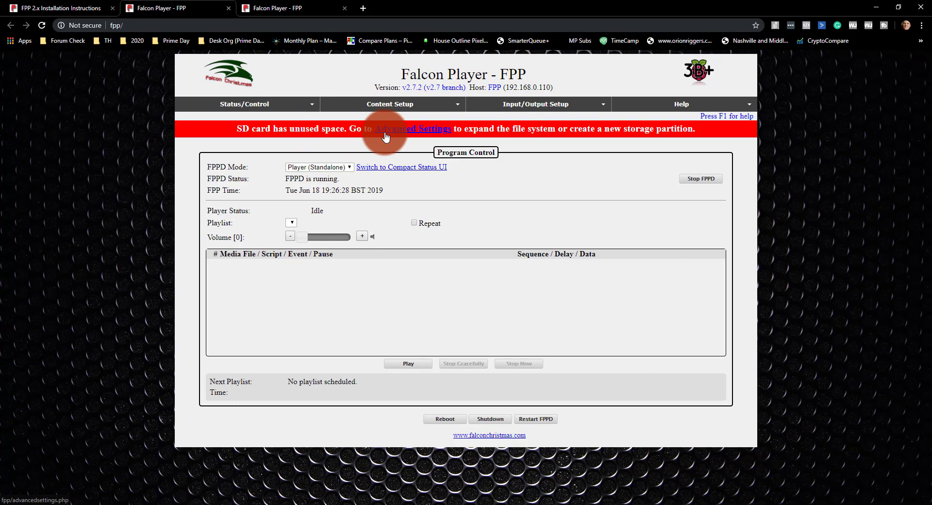
{"action": "left_click", "coordinate": [385, 133]}
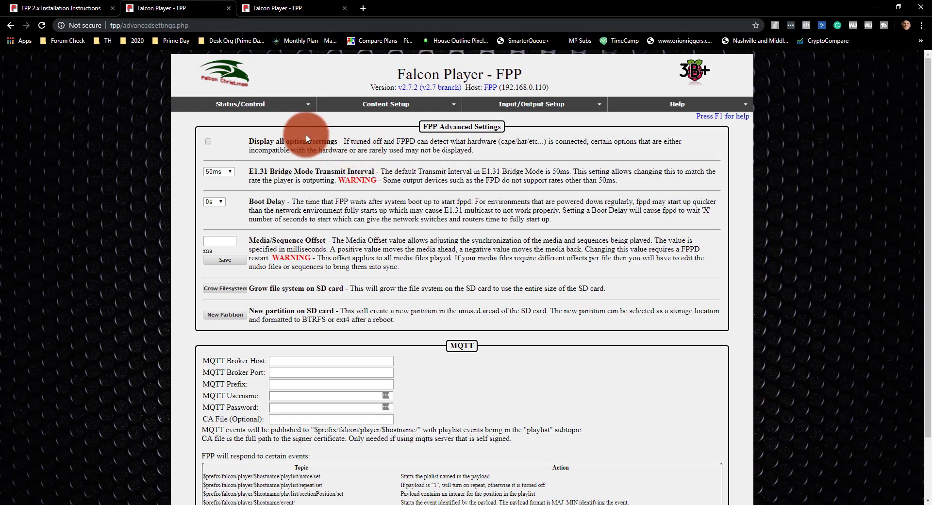
{"action": "scroll", "coordinate": [306, 139], "scroll_direction": "down", "scroll_amount": 2}
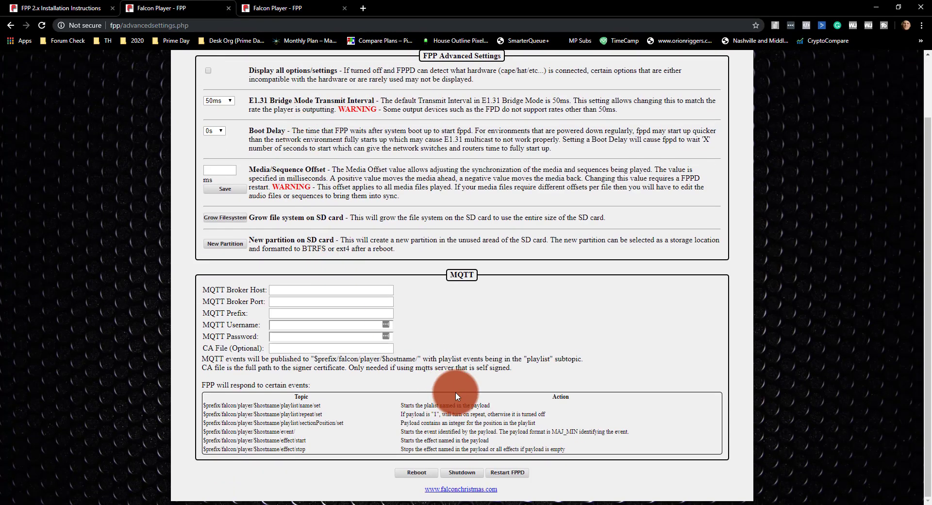
{"action": "scroll", "coordinate": [456, 391], "scroll_direction": "up", "scroll_amount": 2}
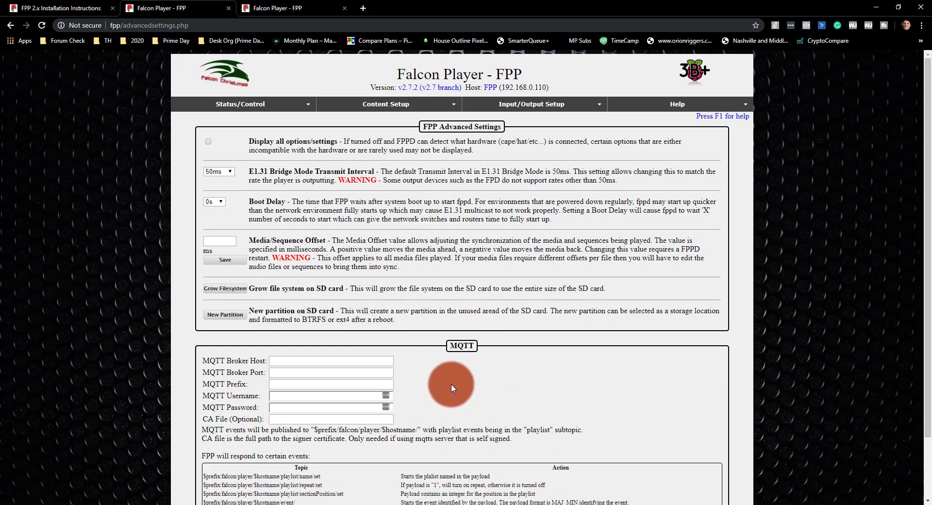
{"action": "scroll", "coordinate": [379, 301], "scroll_direction": "down", "scroll_amount": 2}
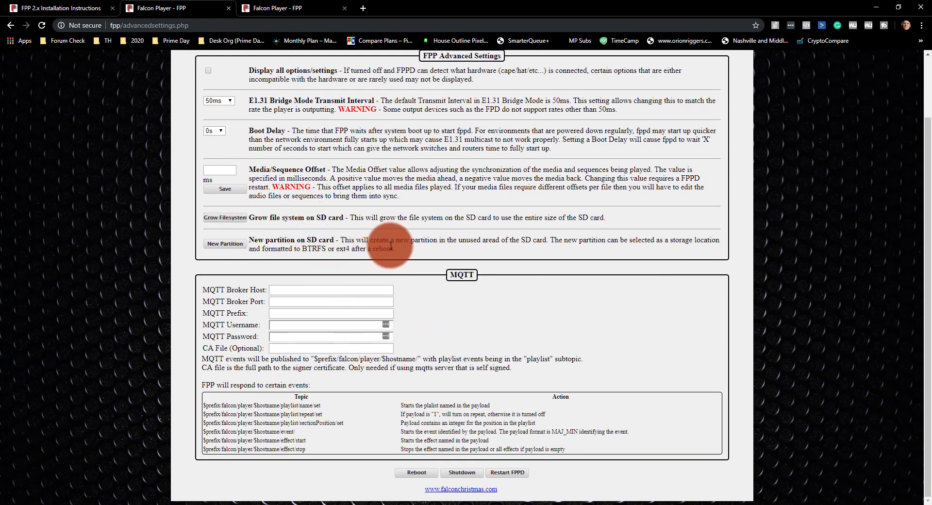
{"action": "left_click_drag", "start_coordinate": [401, 249], "coordinate": [342, 239]}
{"action": "scroll", "coordinate": [341, 239], "scroll_direction": "up", "scroll_amount": 2}
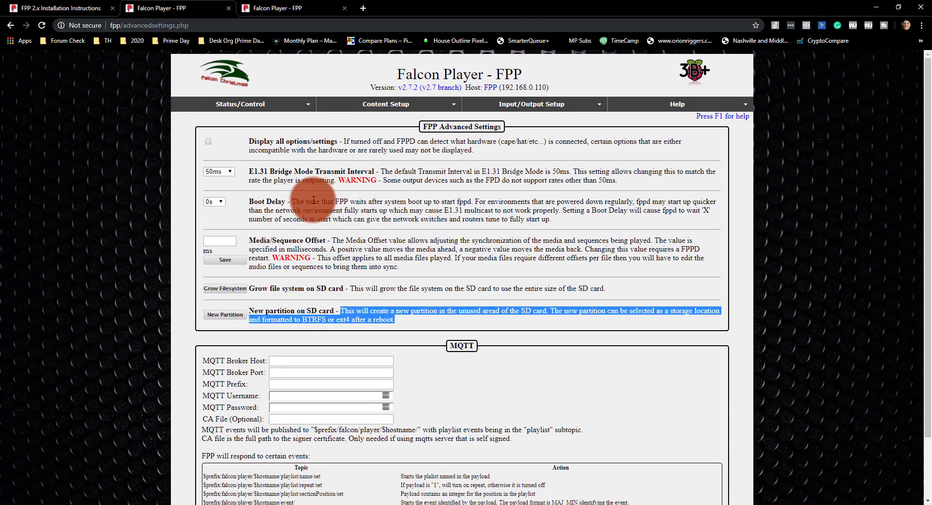
{"action": "left_click", "coordinate": [225, 73]}
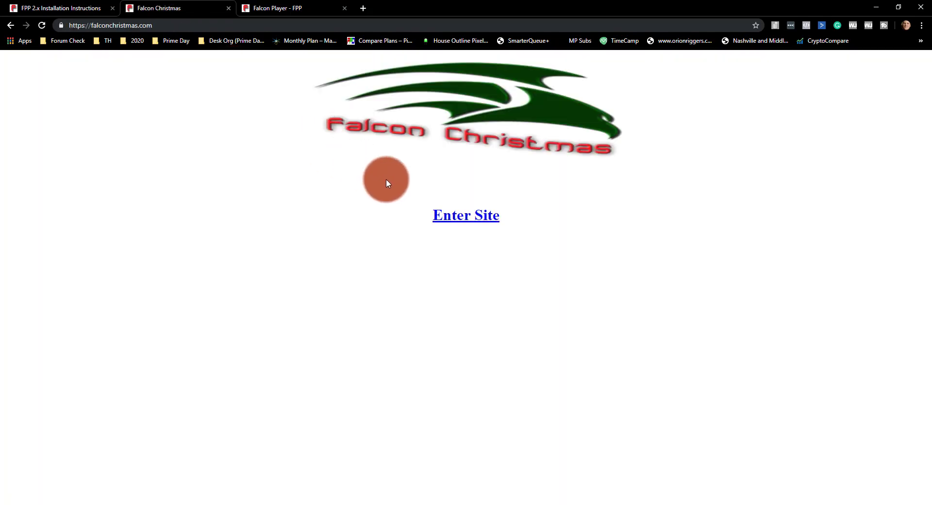
{"action": "left_click", "coordinate": [460, 216]}
{"action": "left_click", "coordinate": [11, 25]}
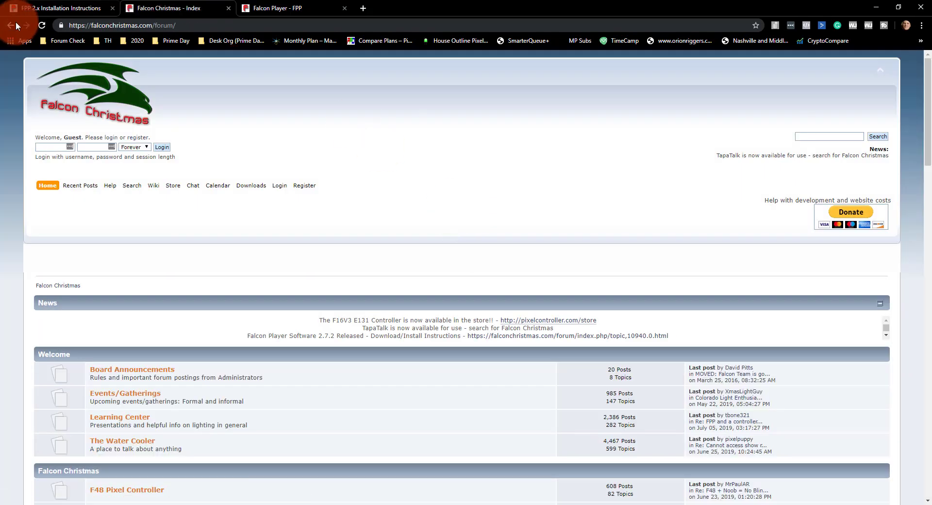
{"action": "left_click", "coordinate": [11, 25]}
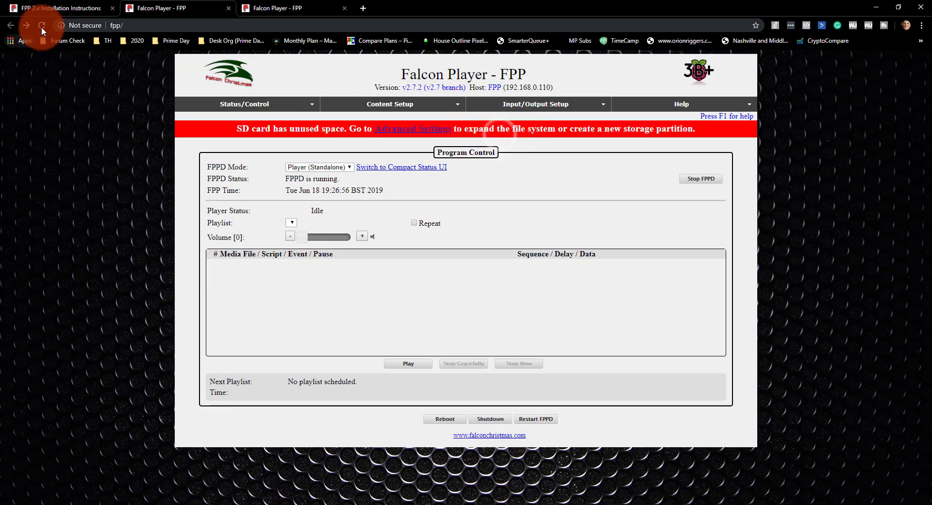
Step: Grow the root filesystem via Advanced Settings to fill the 59.4 GB SD card, then return to the status page
{"action": "left_click", "coordinate": [26, 25]}
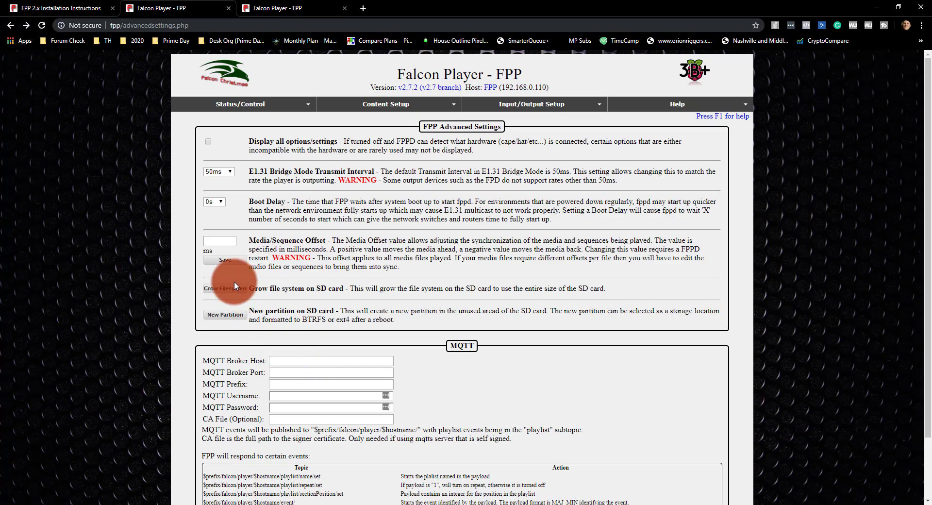
{"action": "left_click", "coordinate": [238, 289]}
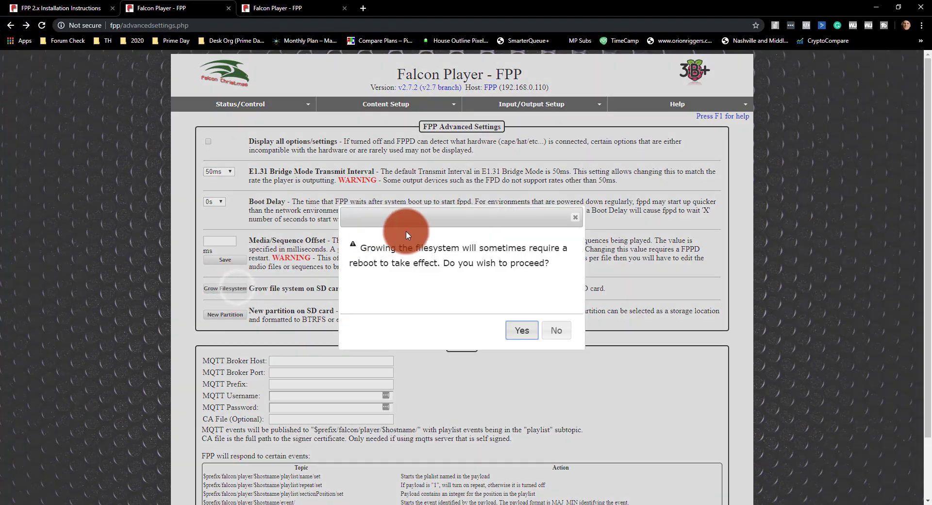
{"action": "left_click", "coordinate": [516, 330]}
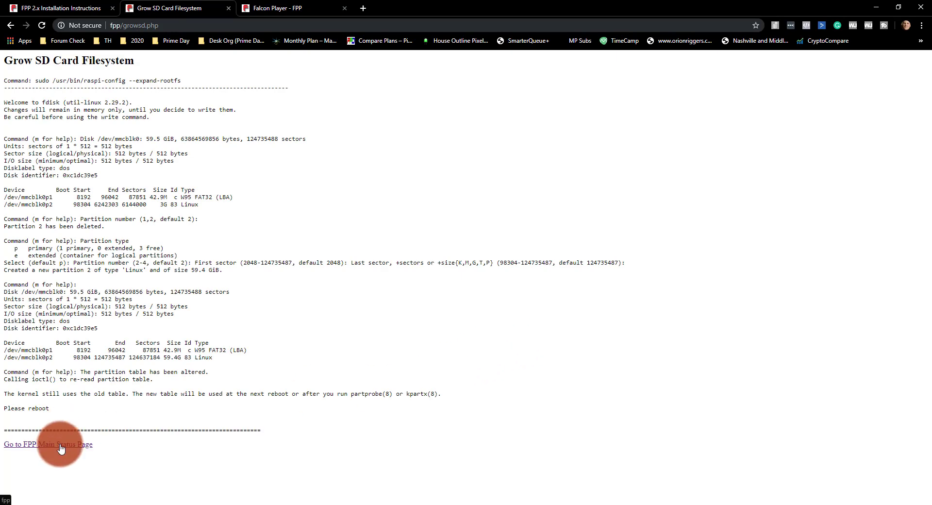
{"action": "left_click", "coordinate": [61, 445]}
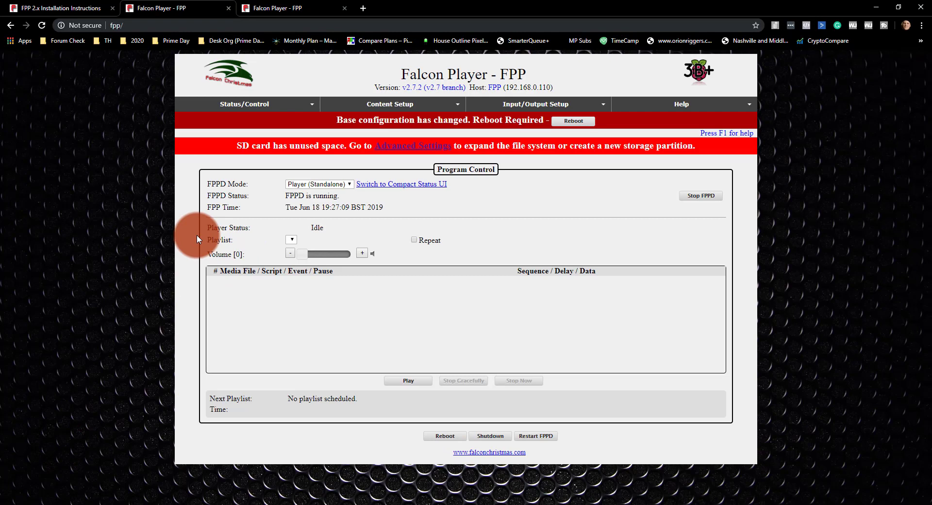
Step: Reboot the Falcon Player, reload its status page, and close the FPP 2.x Installation Instructions tab
{"action": "left_click", "coordinate": [571, 120]}
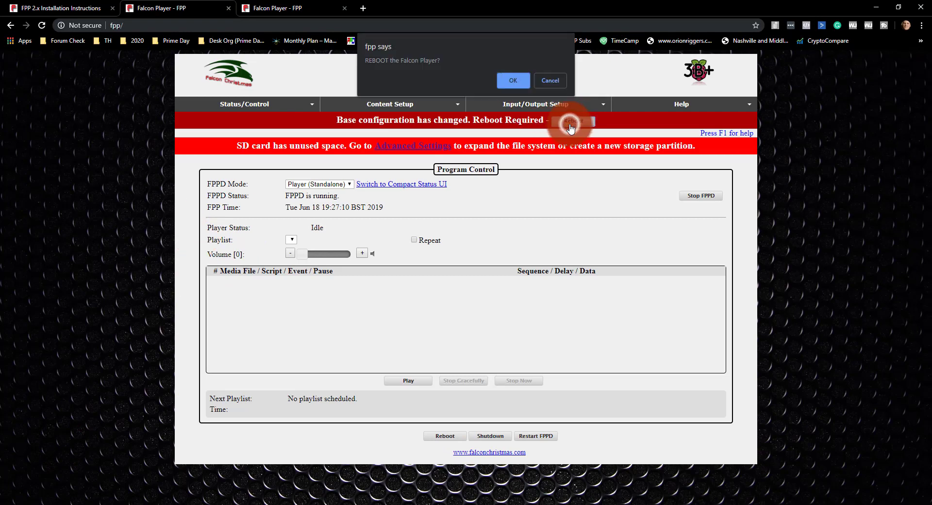
{"action": "left_click", "coordinate": [523, 73]}
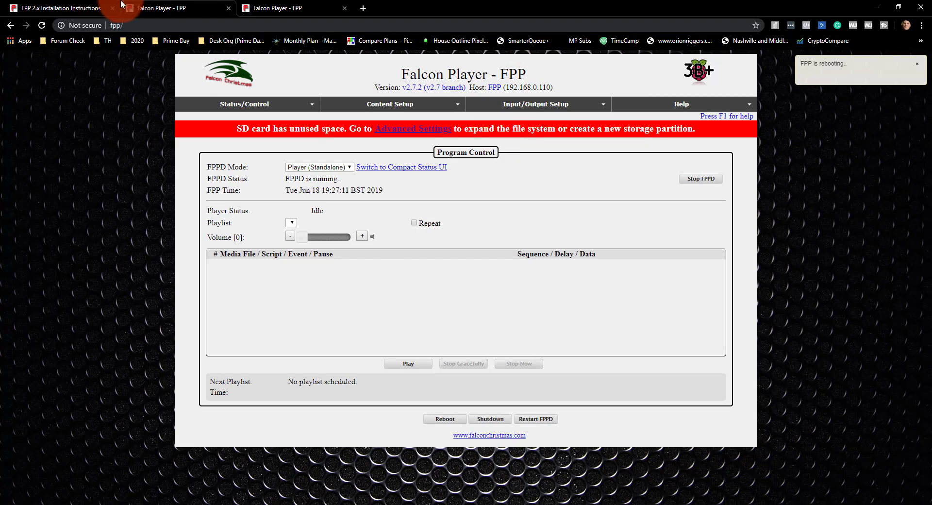
{"action": "left_click", "coordinate": [41, 26]}
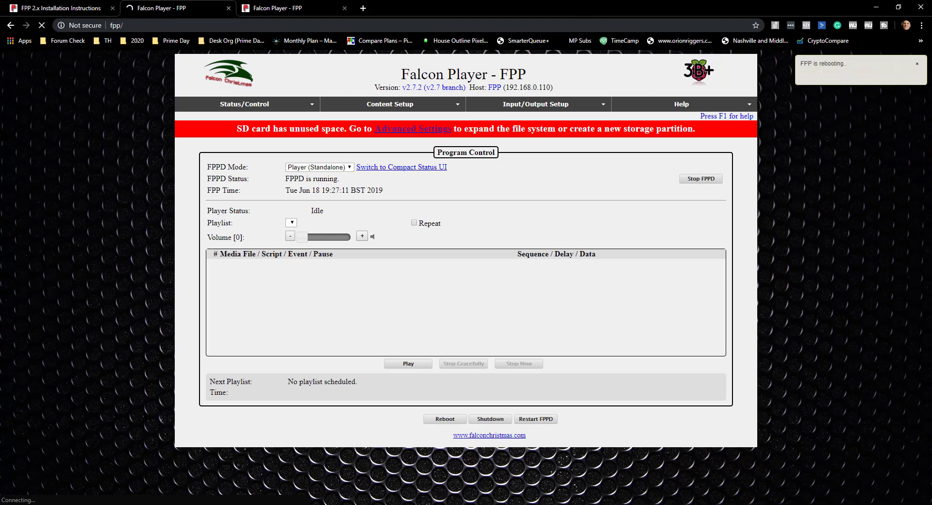
{"action": "left_click", "coordinate": [29, 8]}
{"action": "key", "text": "ctrl+w"}
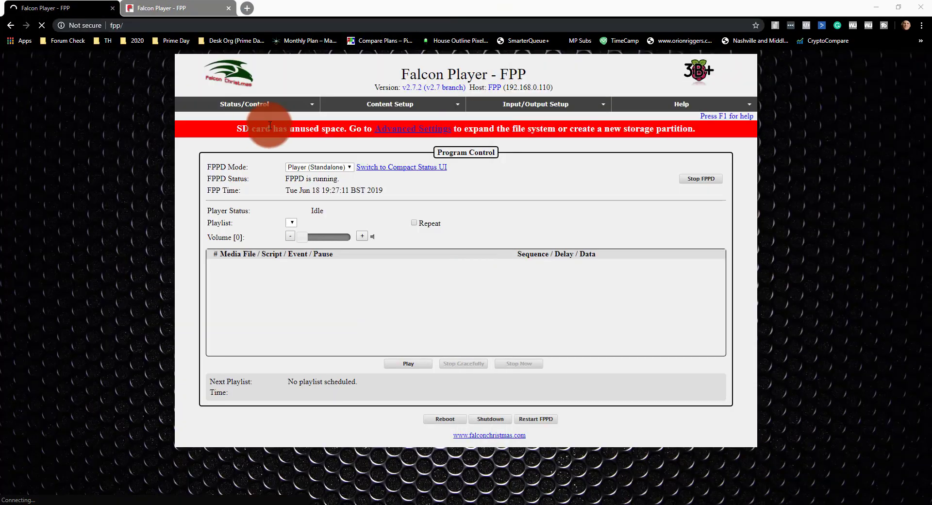